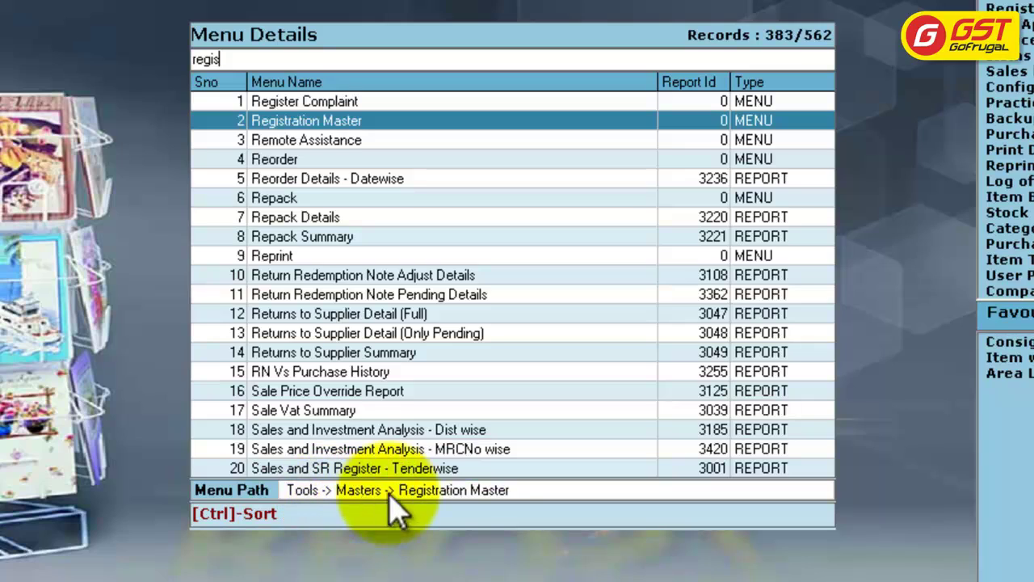
- Review the Registration Master shop details with Maharashtra state, then close the form
{"action": "key", "text": "Return"}
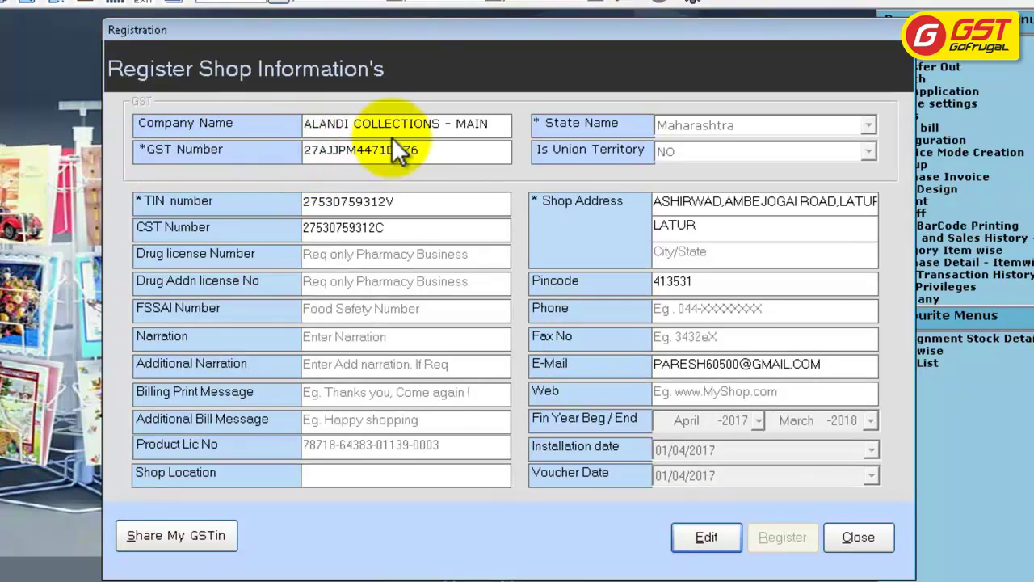
{"action": "left_click", "coordinate": [878, 538]}
{"action": "left_click", "coordinate": [628, 345]}
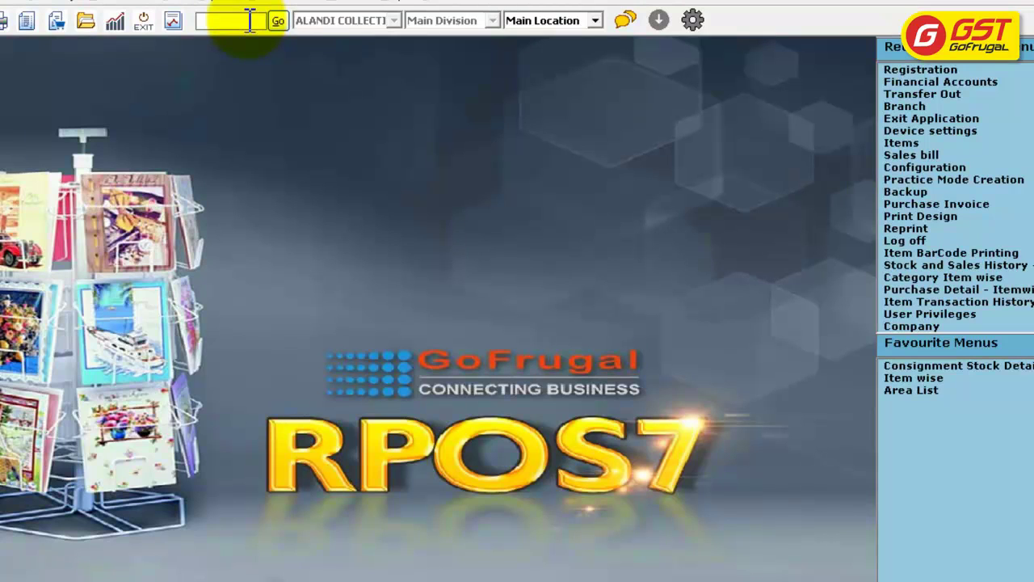
- Open Branch Master by searching the menu list for 'branch'
{"action": "left_click", "coordinate": [277, 20]}
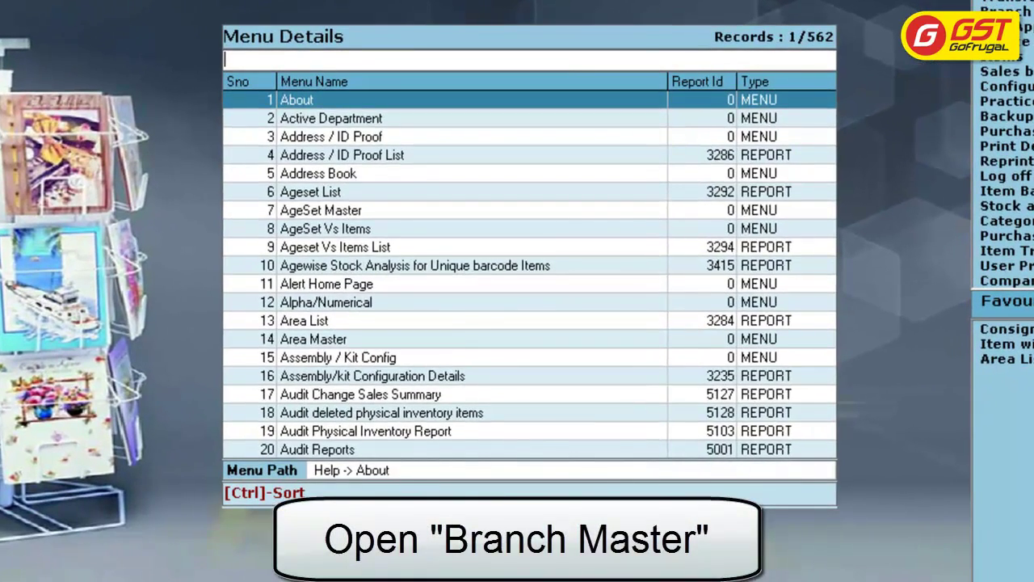
{"action": "type", "text": "bra"}
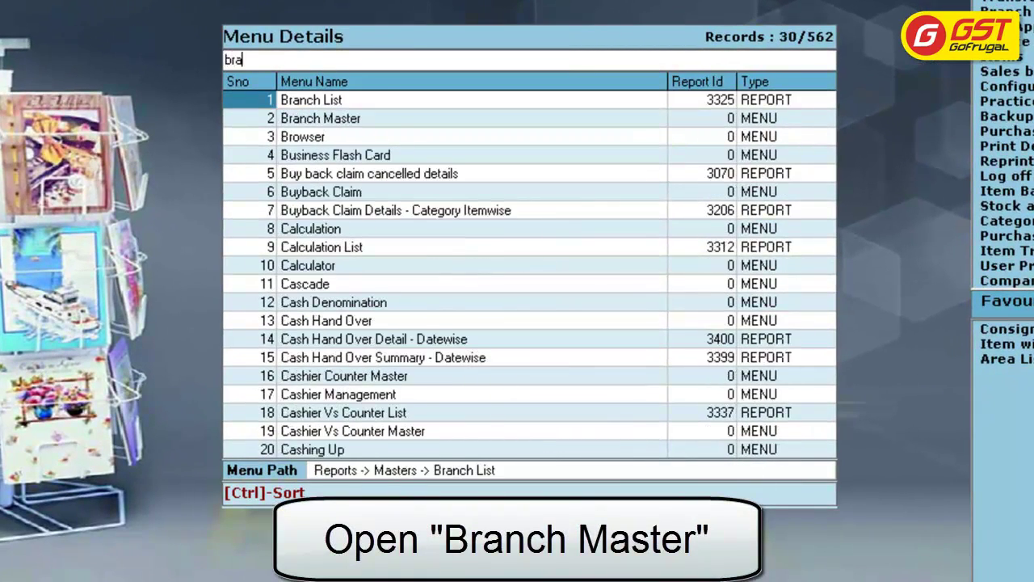
{"action": "type", "text": "nch"}
{"action": "key", "text": "Down"}
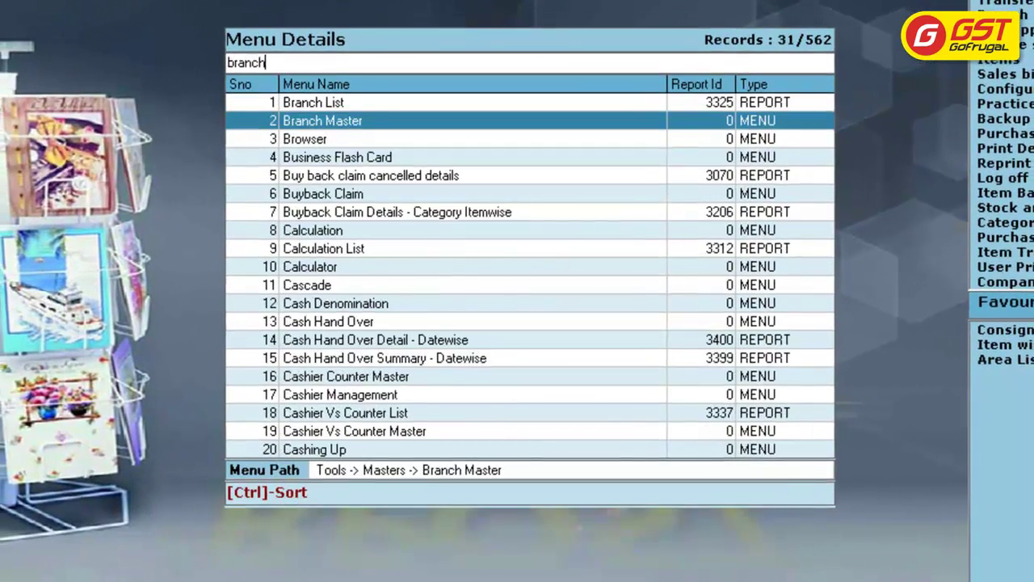
{"action": "key", "text": "Return"}
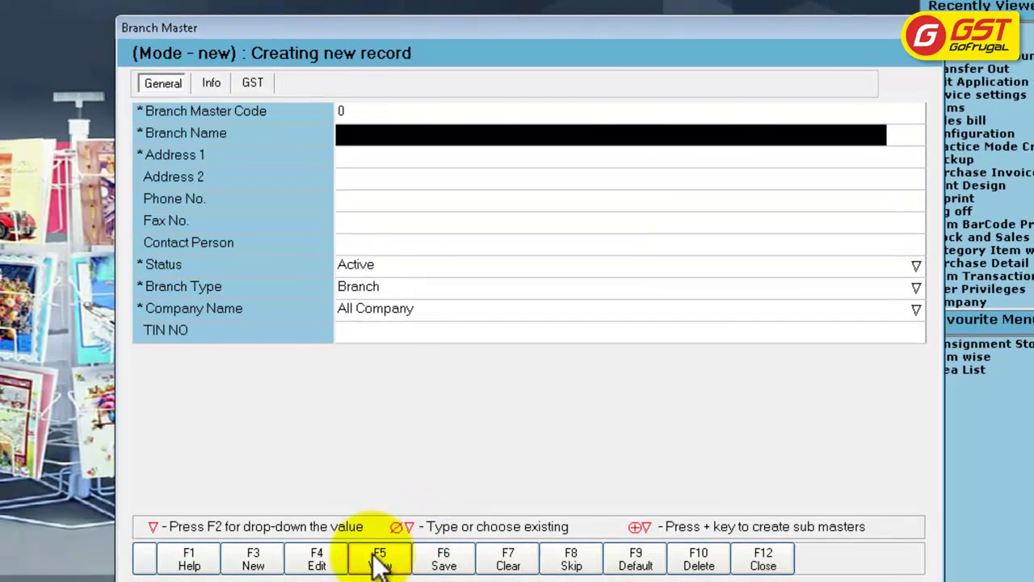
- Load the PUNE branch, check its Maharashtra and Local GST details, then clear it
{"action": "left_click", "coordinate": [338, 563]}
{"action": "key", "text": "Down"}
{"action": "key", "text": "Down"}
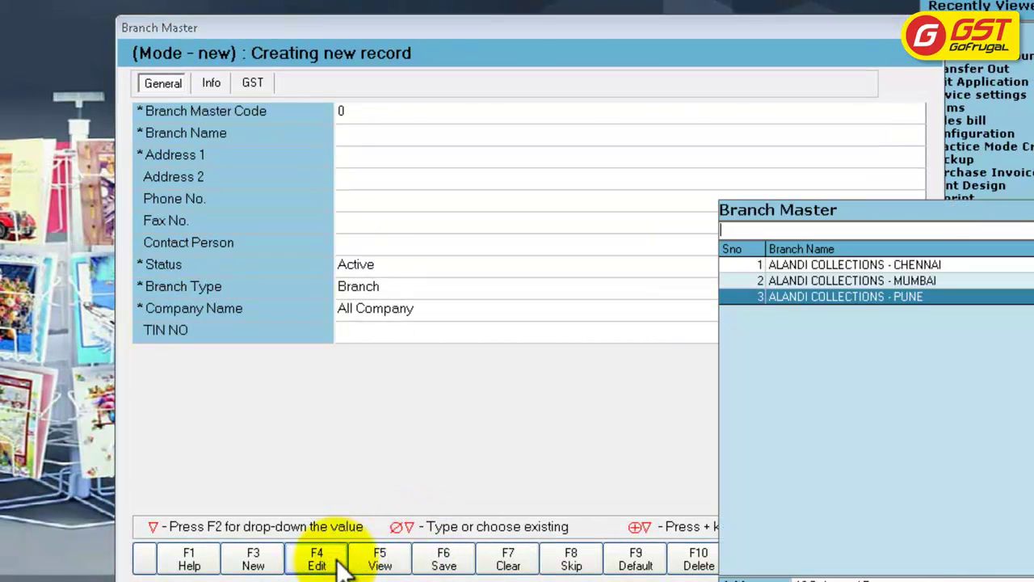
{"action": "key", "text": "Return"}
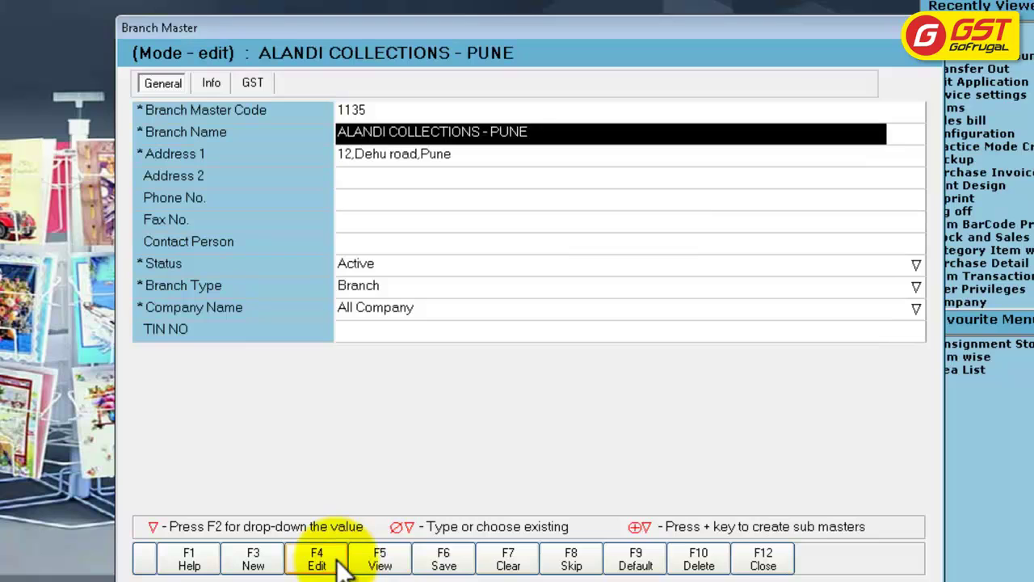
{"action": "left_click", "coordinate": [254, 82]}
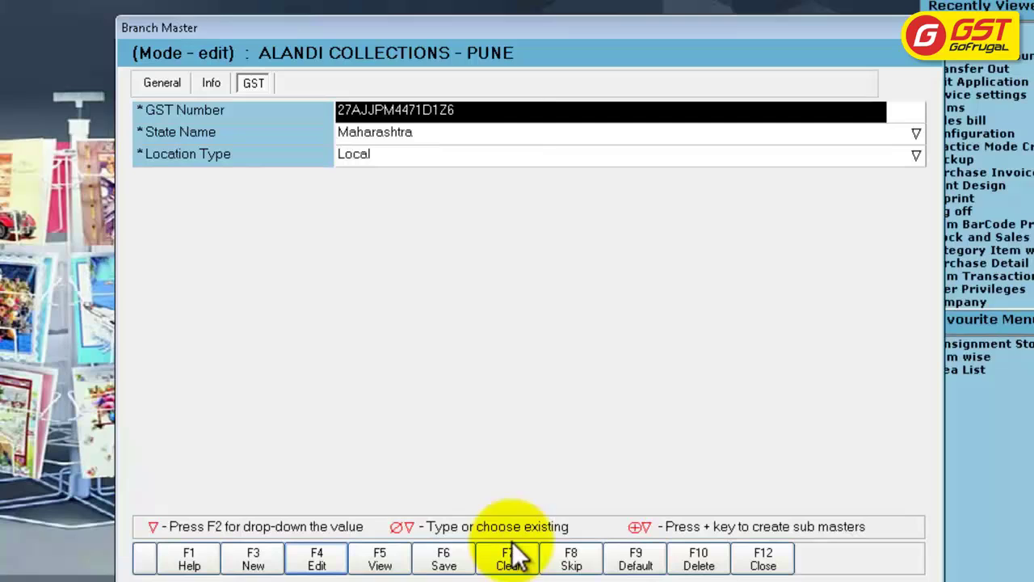
{"action": "left_click", "coordinate": [511, 557]}
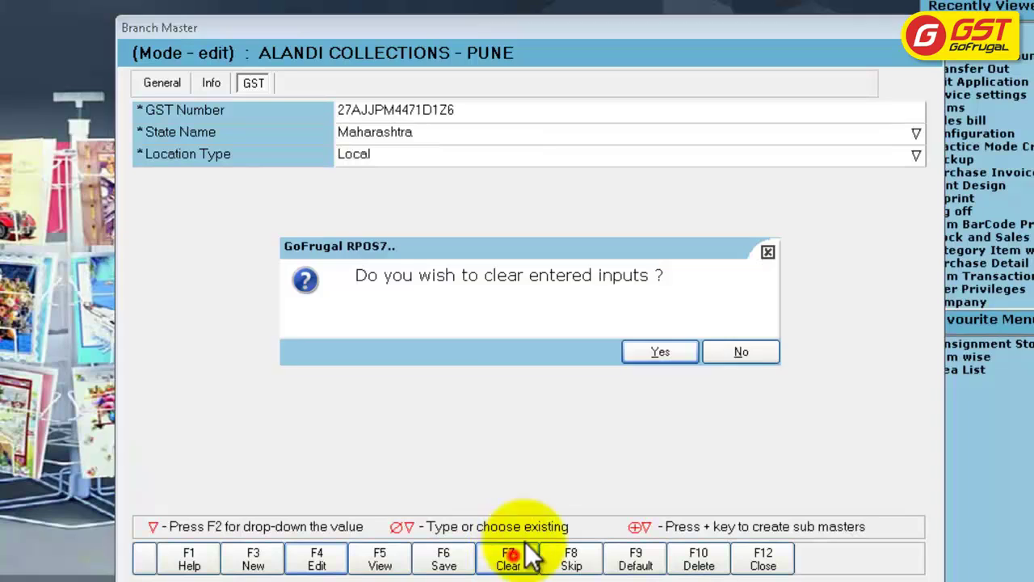
- View the MUMBAI branch's GST details (Maharashtra, Local), then clear the form
{"action": "left_click", "coordinate": [663, 353]}
{"action": "left_click", "coordinate": [381, 559]}
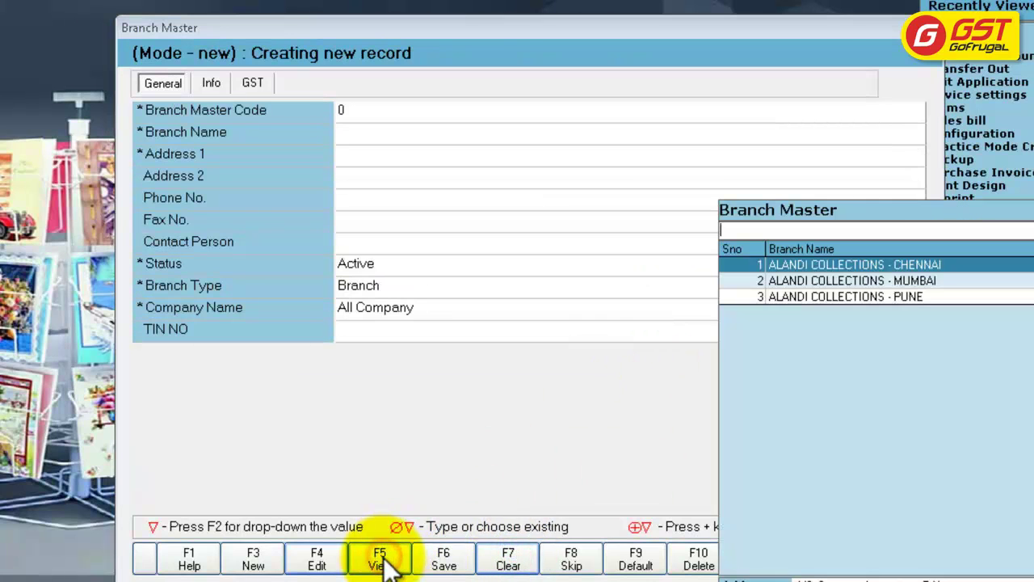
{"action": "key", "text": "Down"}
{"action": "key", "text": "Return"}
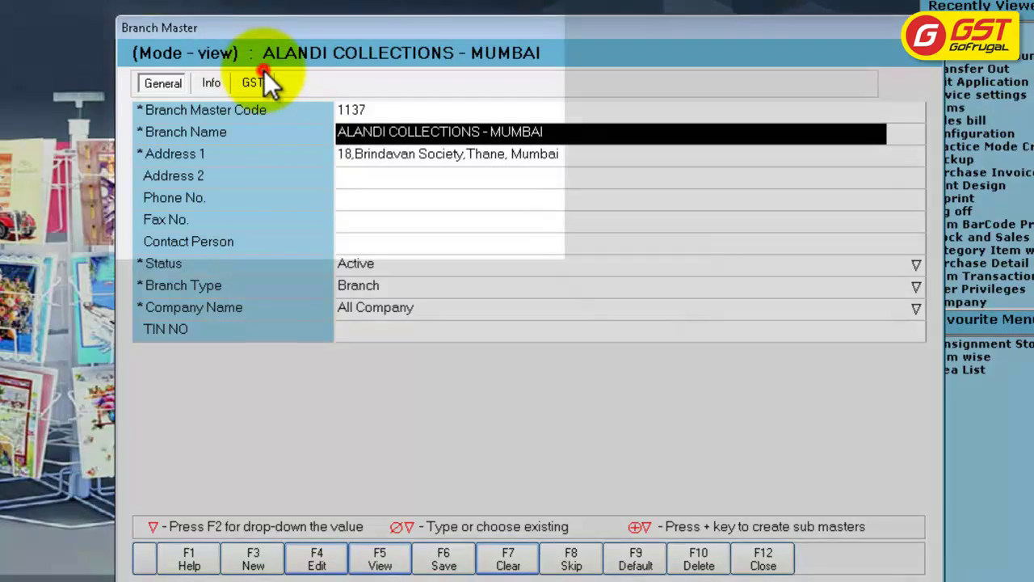
{"action": "left_click", "coordinate": [255, 82]}
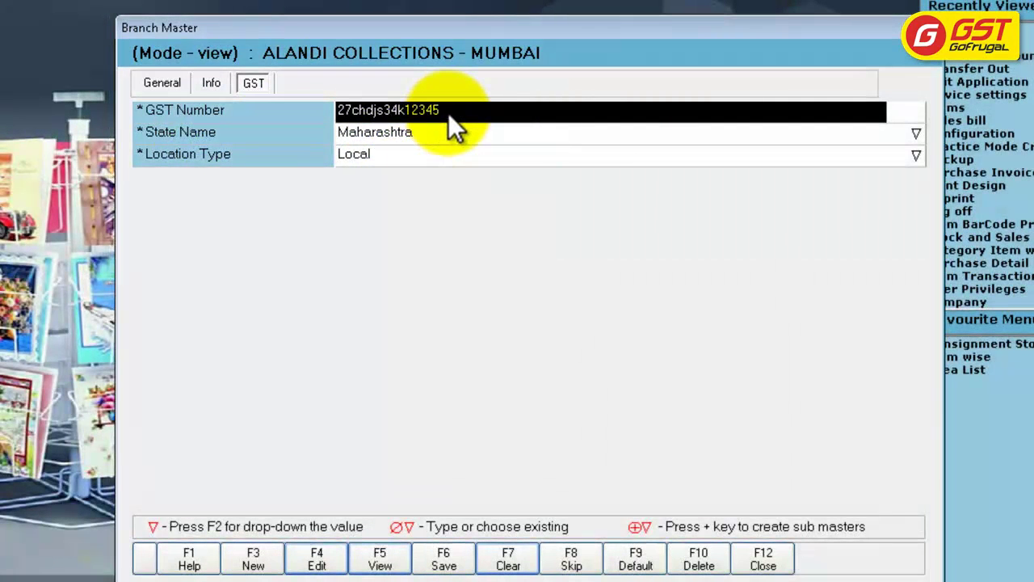
{"action": "left_click", "coordinate": [508, 565]}
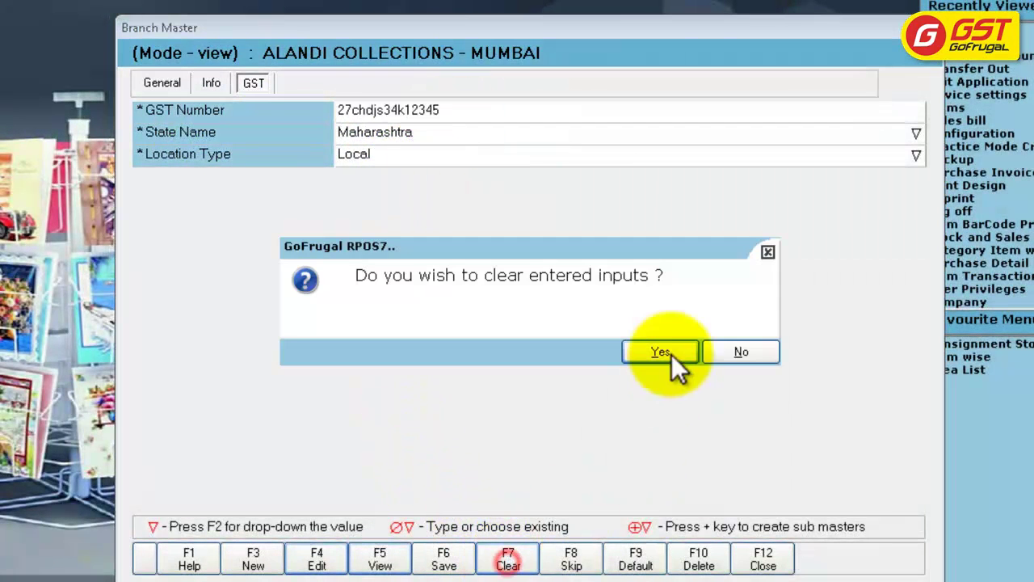
- View the CHENNAI branch's GST details (Tamil Nadu, Inter State), then exit Branch Master
{"action": "left_click", "coordinate": [666, 356]}
{"action": "left_click", "coordinate": [390, 556]}
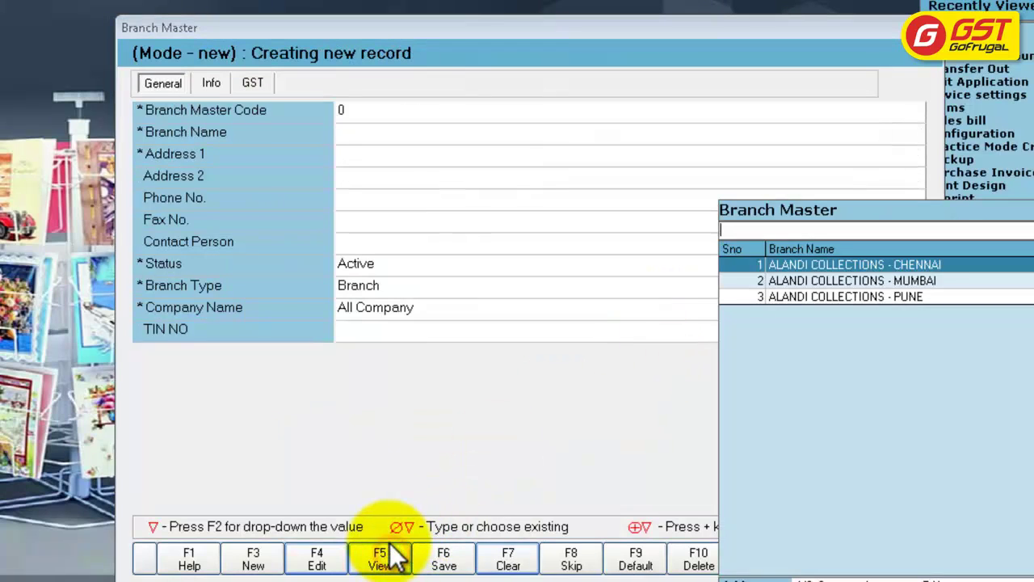
{"action": "key", "text": "Return"}
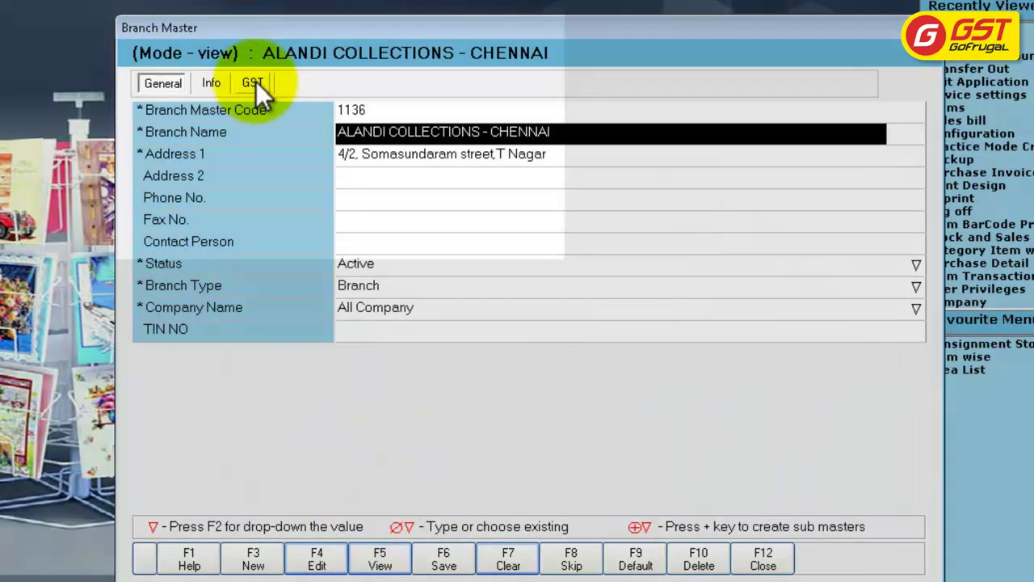
{"action": "left_click", "coordinate": [256, 84]}
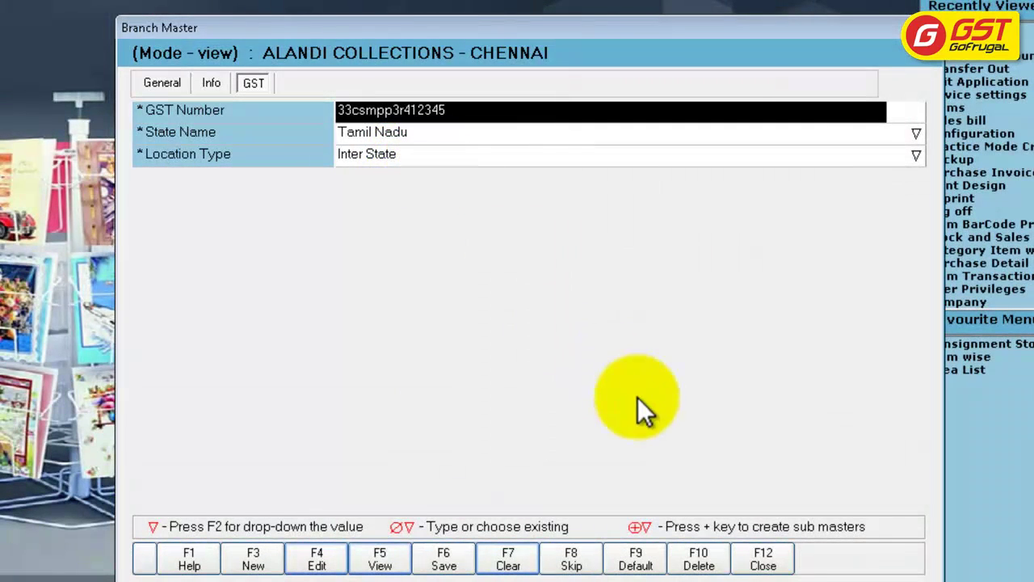
{"action": "left_click", "coordinate": [763, 558]}
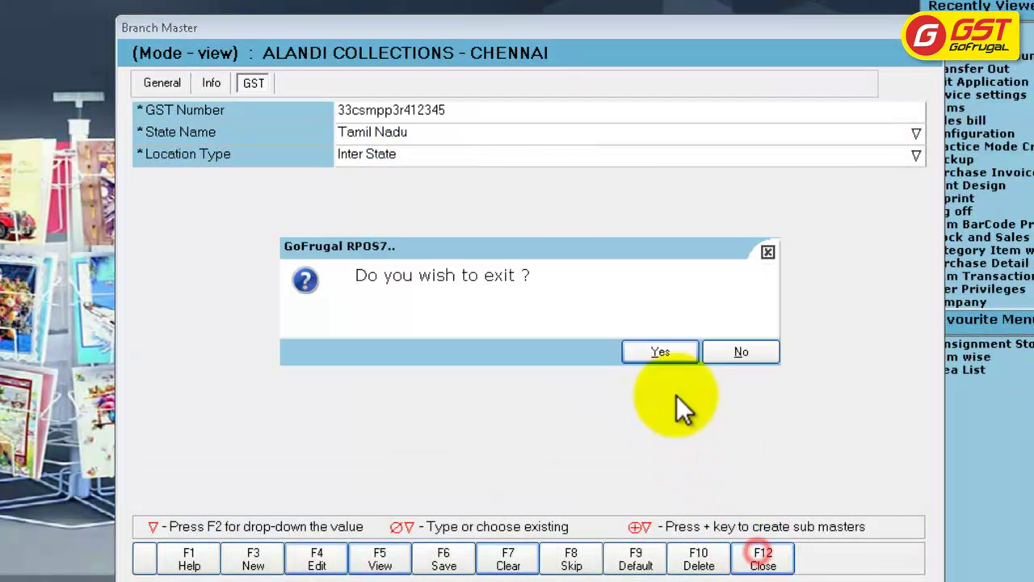
{"action": "left_click", "coordinate": [660, 352]}
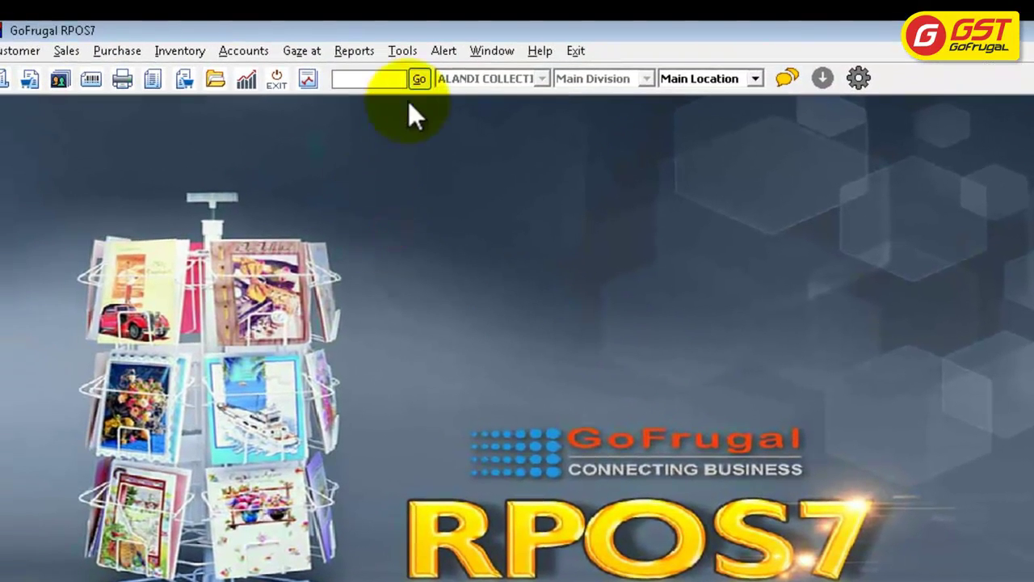
- Open Transfer Out via the 'transfer o' menu search and choose PUNE as receiving branch
{"action": "left_click", "coordinate": [420, 79]}
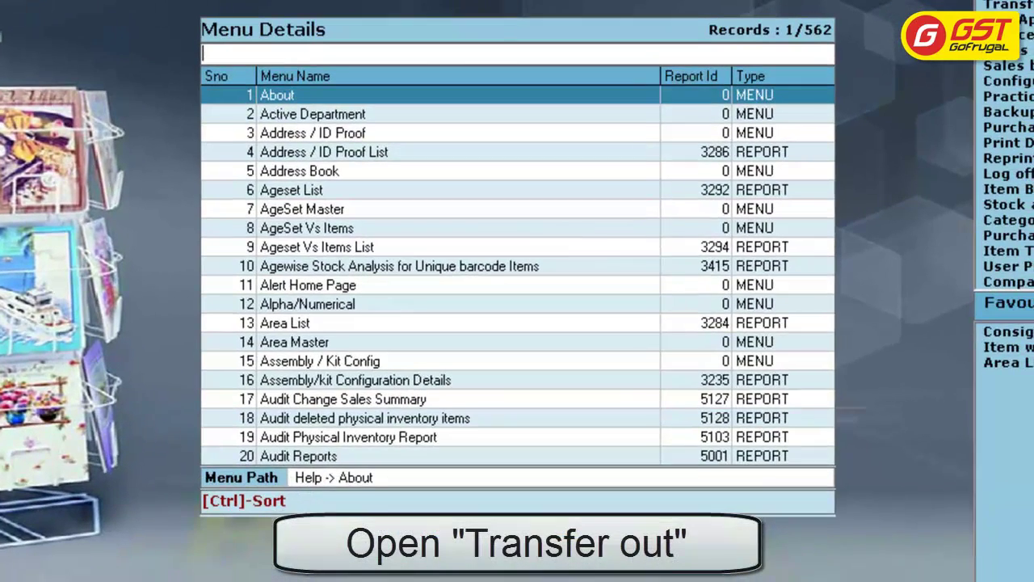
{"action": "type", "text": "transfer"}
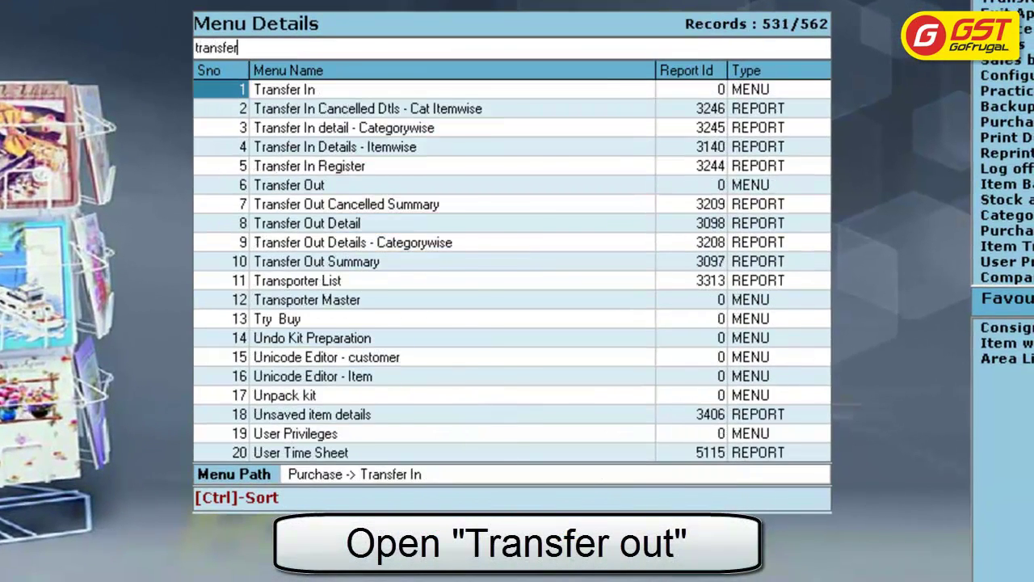
{"action": "type", "text": " o"}
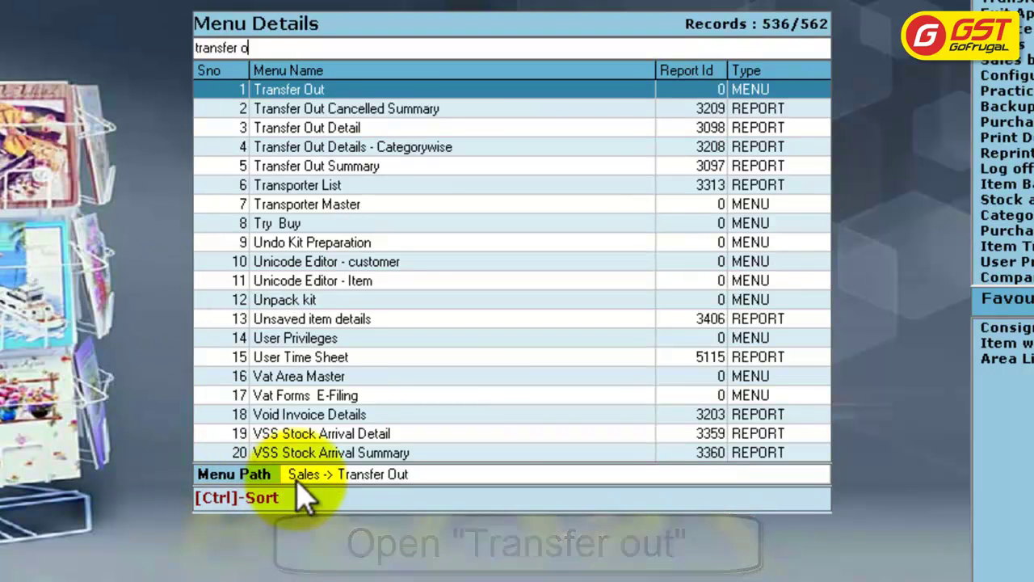
{"action": "key", "text": "Return"}
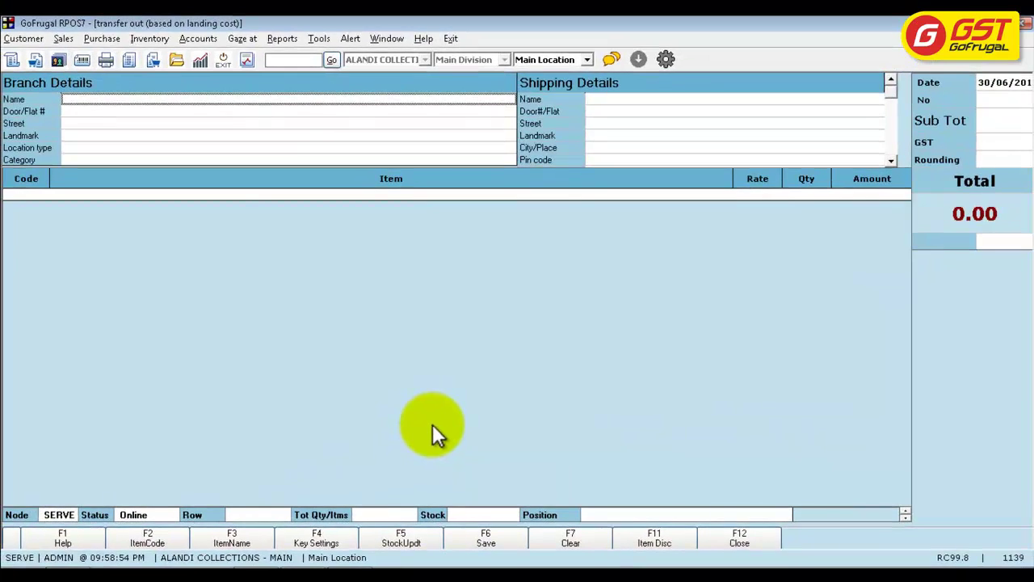
{"action": "key", "text": "Return"}
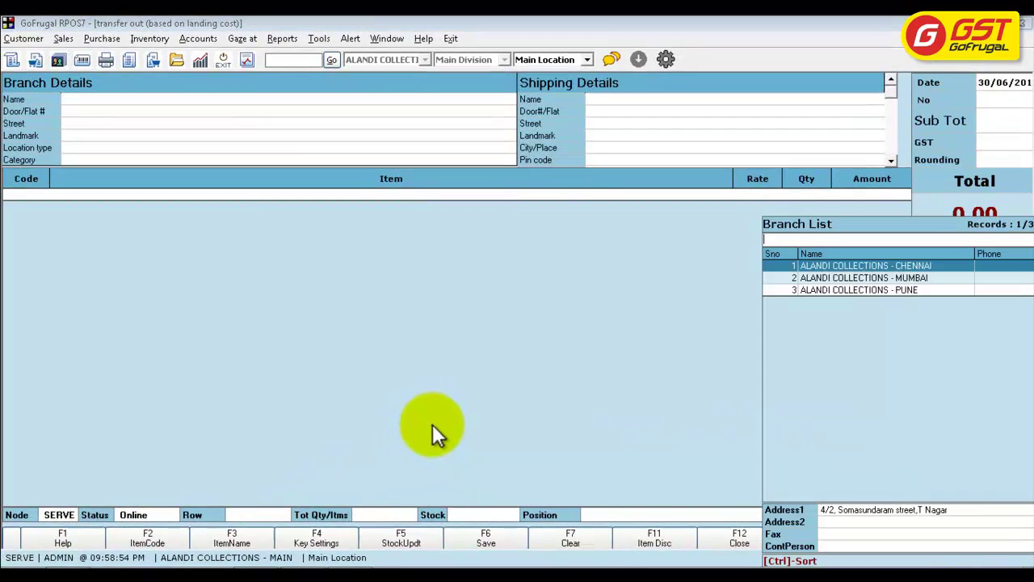
{"action": "key", "text": "Down"}
{"action": "key", "text": "Down"}
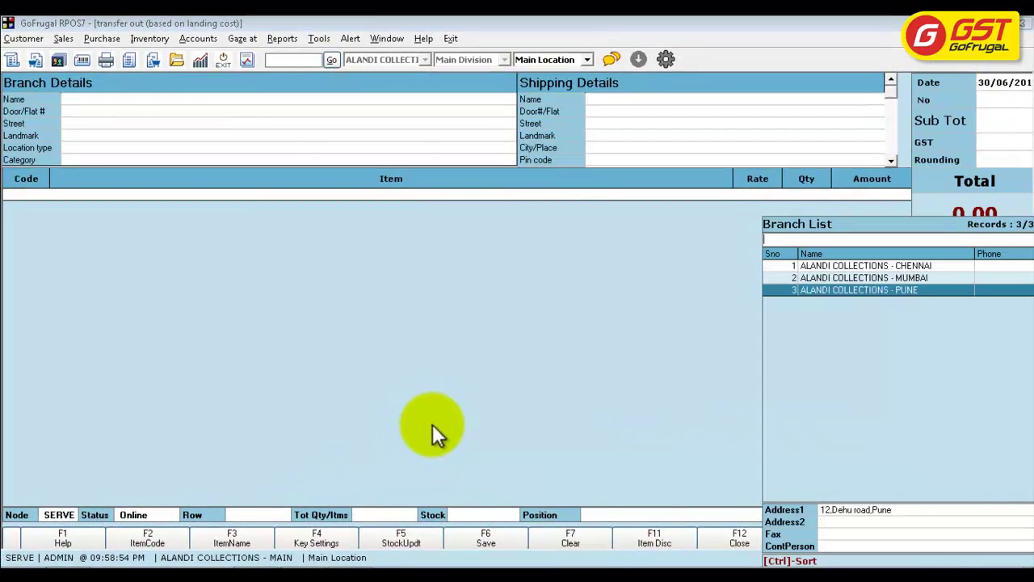
{"action": "key", "text": "Return"}
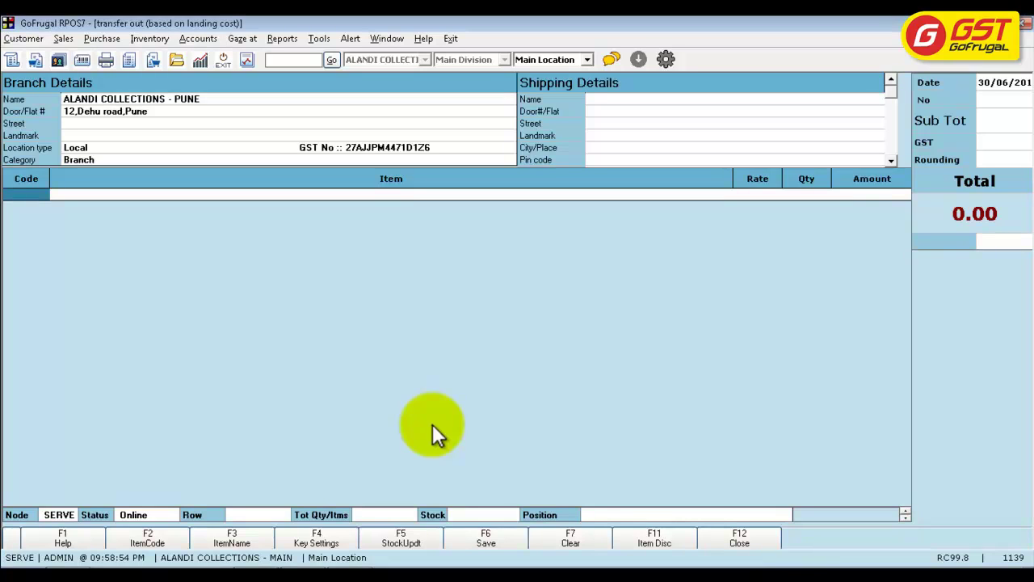
- Add 5 STAR 21.5 GM and ARCHIES GIFT, then save the 106.19 transfer
{"action": "key", "text": "Return"}
{"action": "key", "text": "Return"}
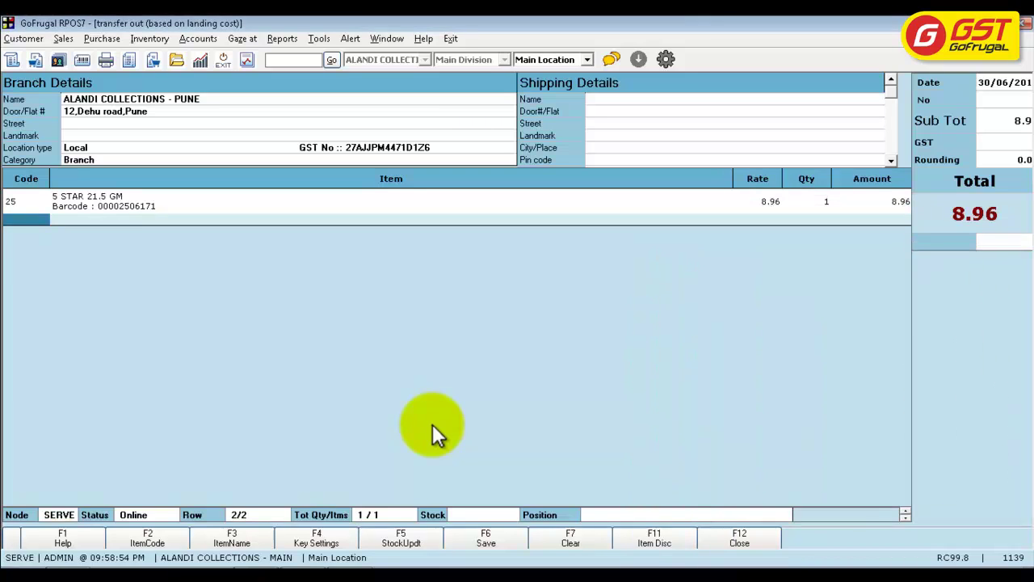
{"action": "key", "text": "Return"}
{"action": "key", "text": "Down"}
{"action": "key", "text": "Down"}
{"action": "key", "text": "Down"}
{"action": "key", "text": "Down"}
{"action": "key", "text": "Return"}
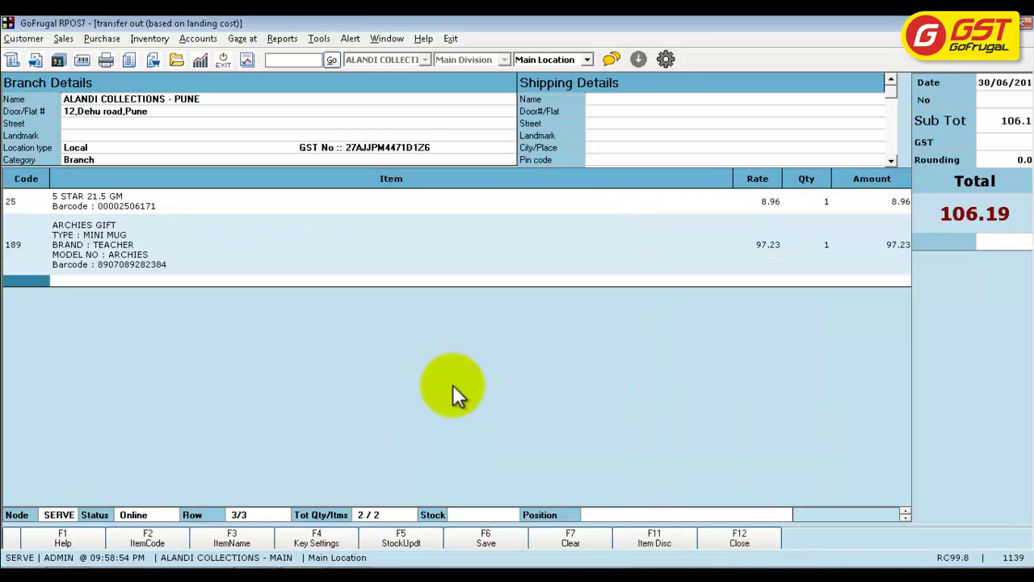
{"action": "left_click", "coordinate": [491, 539]}
{"action": "left_click", "coordinate": [616, 347]}
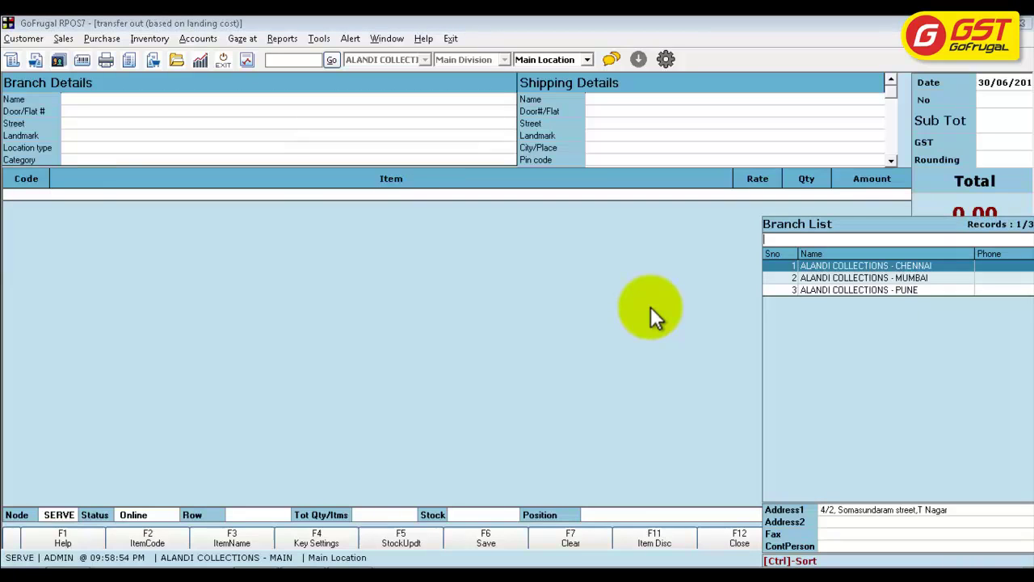
- Transfer 5 STAR CRUNCHY and CAFERO (code 160) to MUMBAI and save, totalling 217.32
{"action": "key", "text": "Down"}
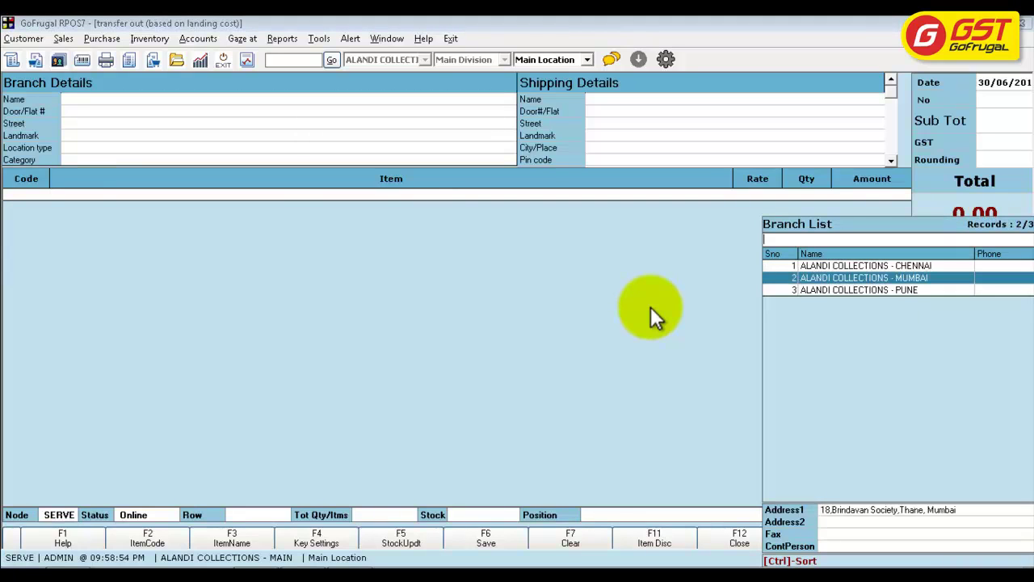
{"action": "key", "text": "Return"}
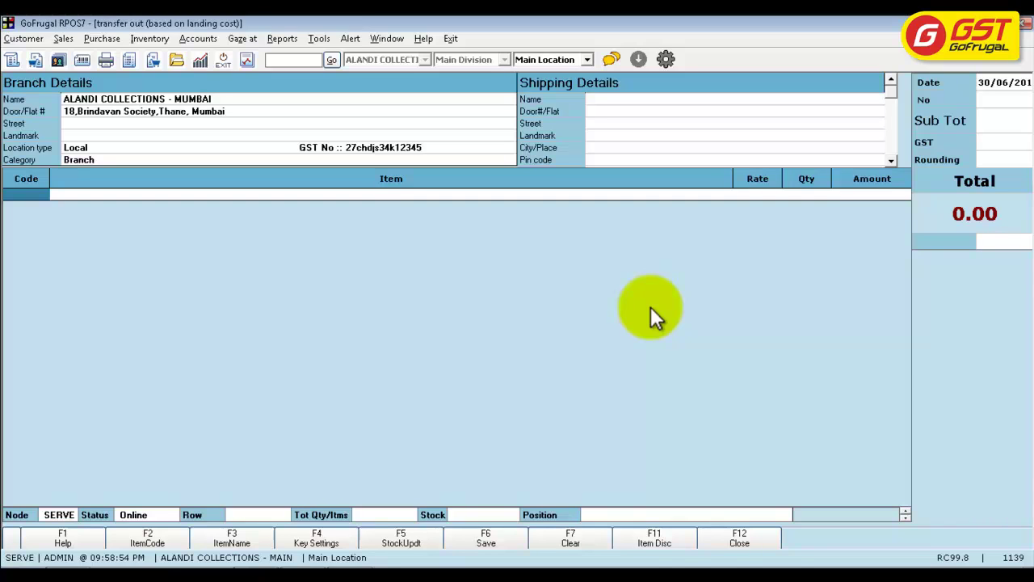
{"action": "key", "text": "Return"}
{"action": "key", "text": "Down"}
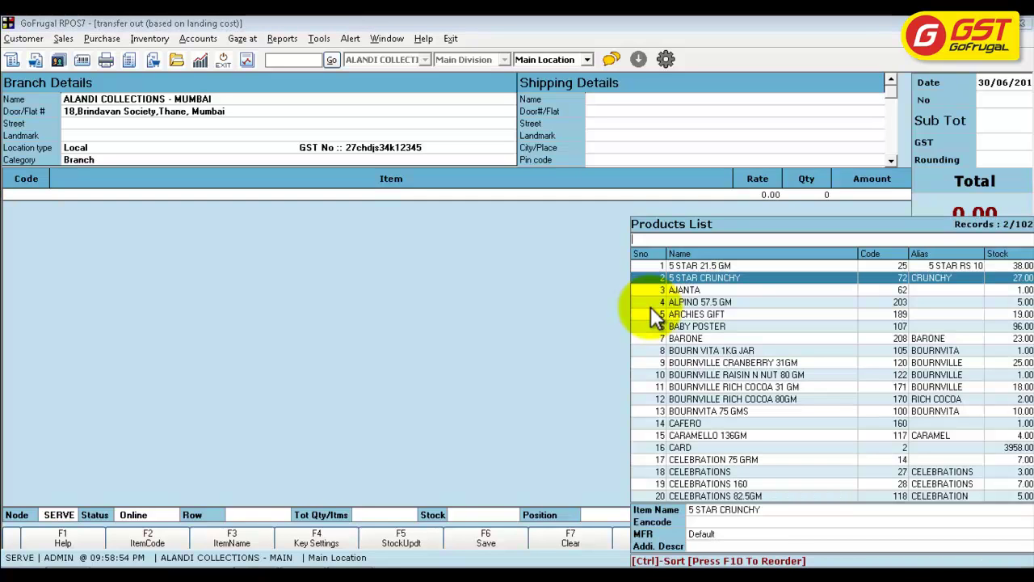
{"action": "key", "text": "Return"}
{"action": "type", "text": "160"}
{"action": "key", "text": "Return"}
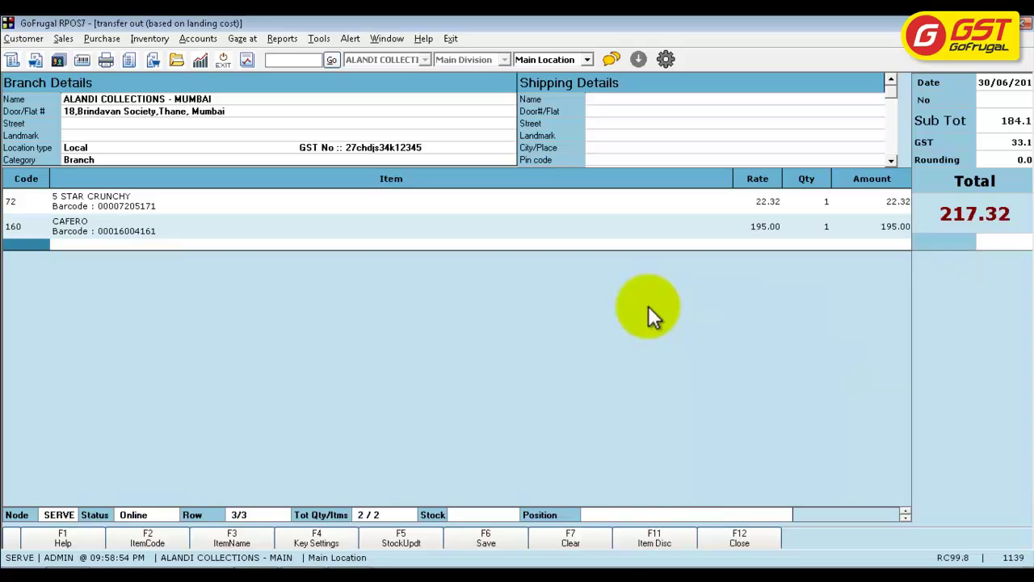
{"action": "left_click", "coordinate": [487, 539]}
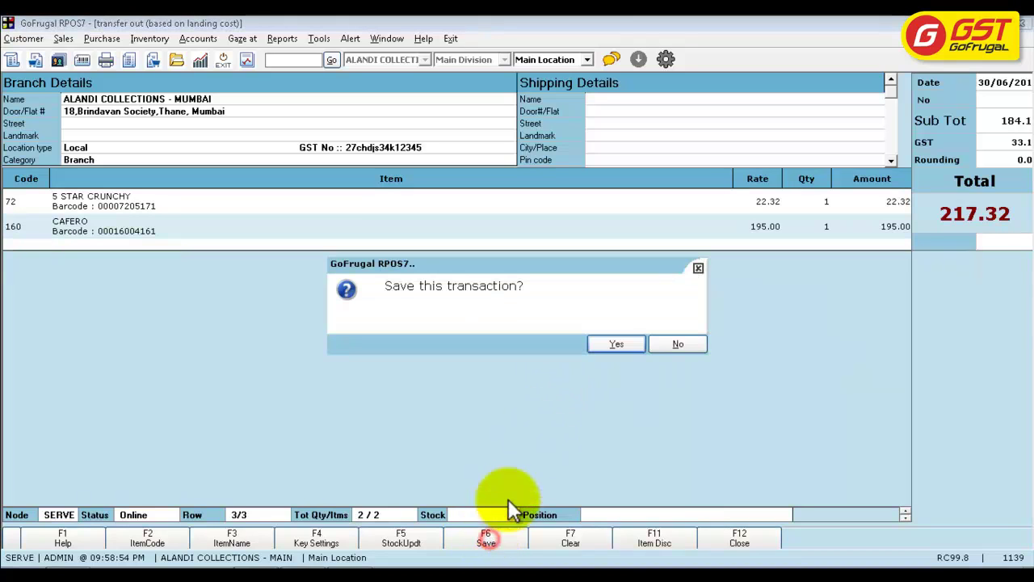
{"action": "left_click", "coordinate": [626, 343]}
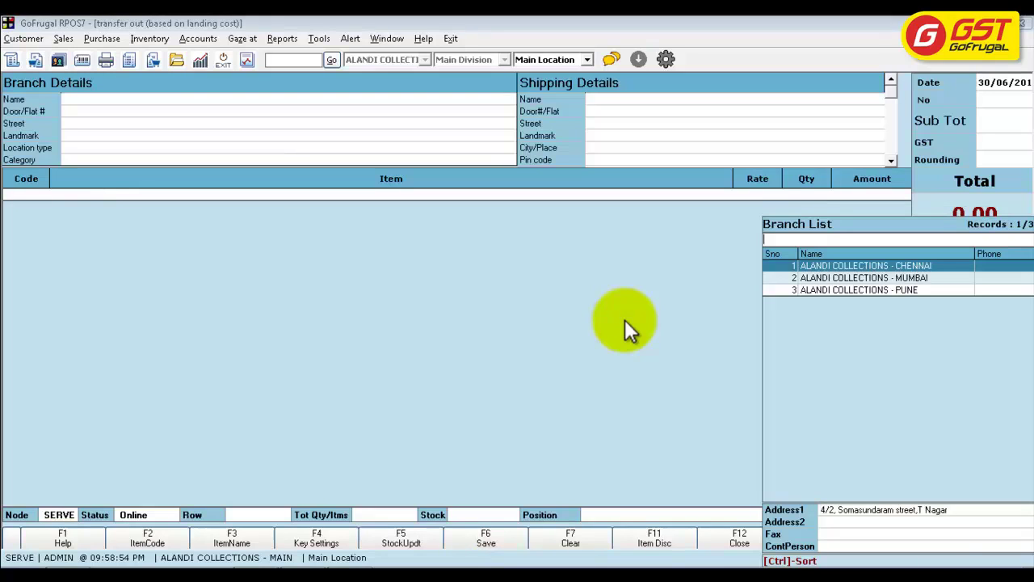
- Transfer BOURNVILLE CRANBERRY 31GM and BARONE to CHENNAI and save, totalling 84.58
{"action": "key", "text": "Return"}
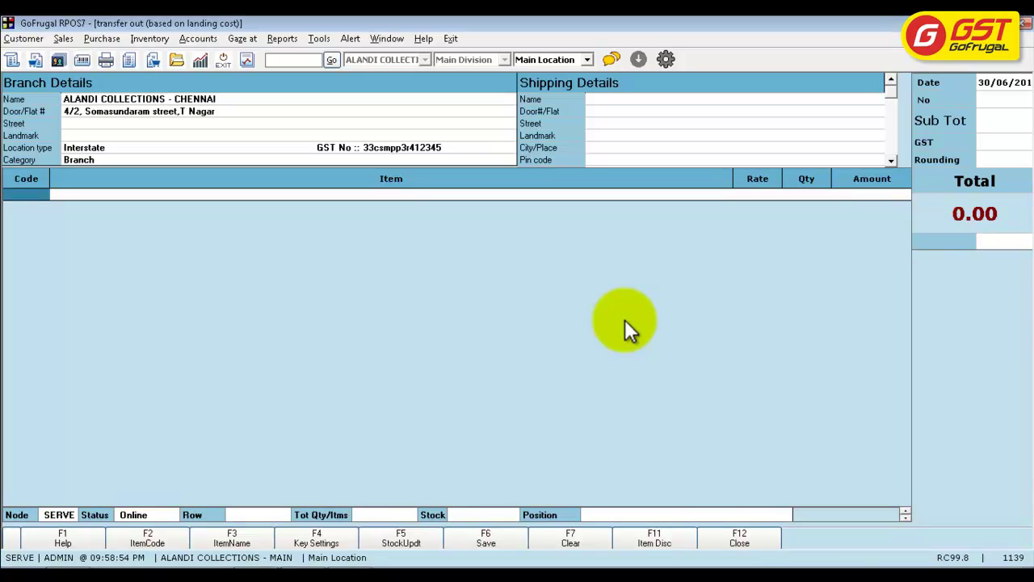
{"action": "key", "text": "Return"}
{"action": "key", "text": "Down"}
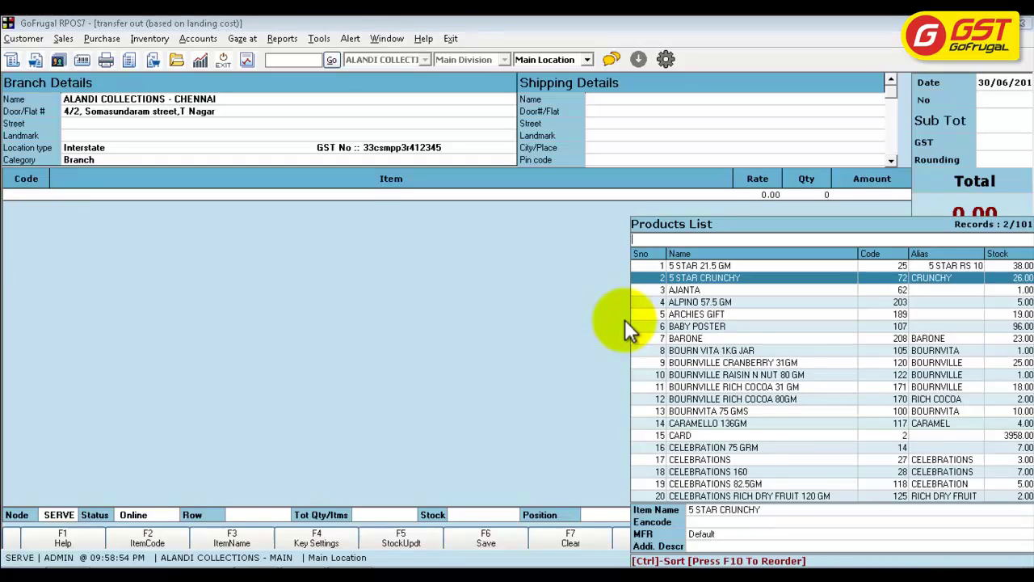
{"action": "key", "text": "Down"}
{"action": "key", "text": "Down"}
{"action": "key", "text": "Down"}
{"action": "key", "text": "Down"}
{"action": "key", "text": "Down"}
{"action": "key", "text": "Down"}
{"action": "key", "text": "Down"}
{"action": "key", "text": "Return"}
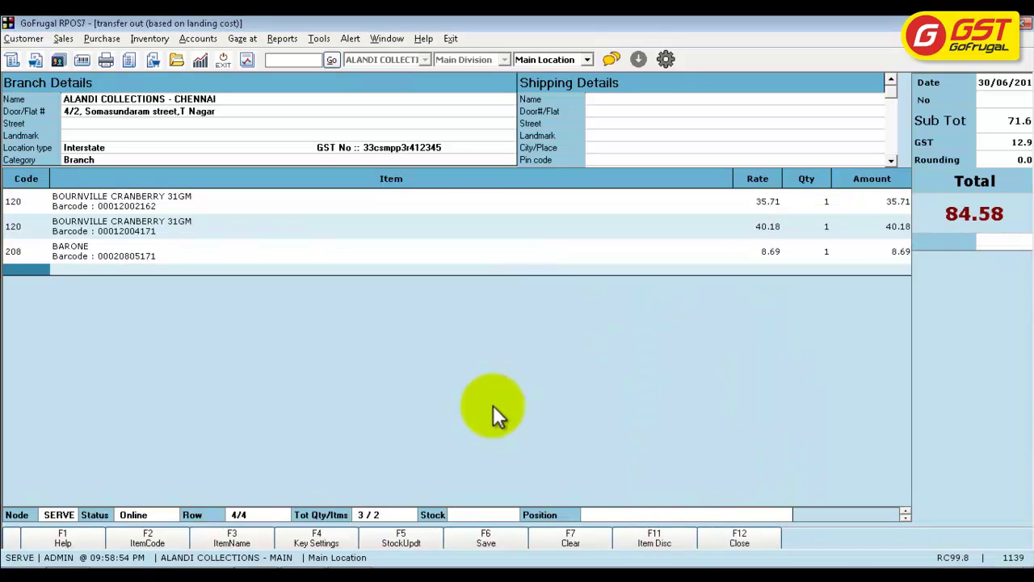
{"action": "left_click", "coordinate": [487, 539]}
{"action": "left_click", "coordinate": [615, 344]}
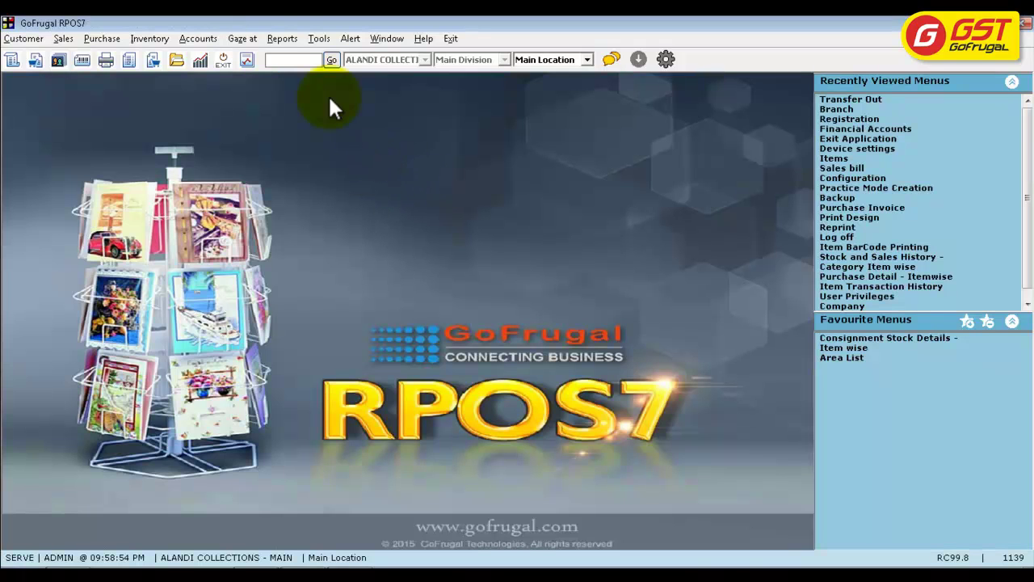
- Search the full menu list for 'fina' to reach Financial Accounts
{"action": "left_click", "coordinate": [331, 59]}
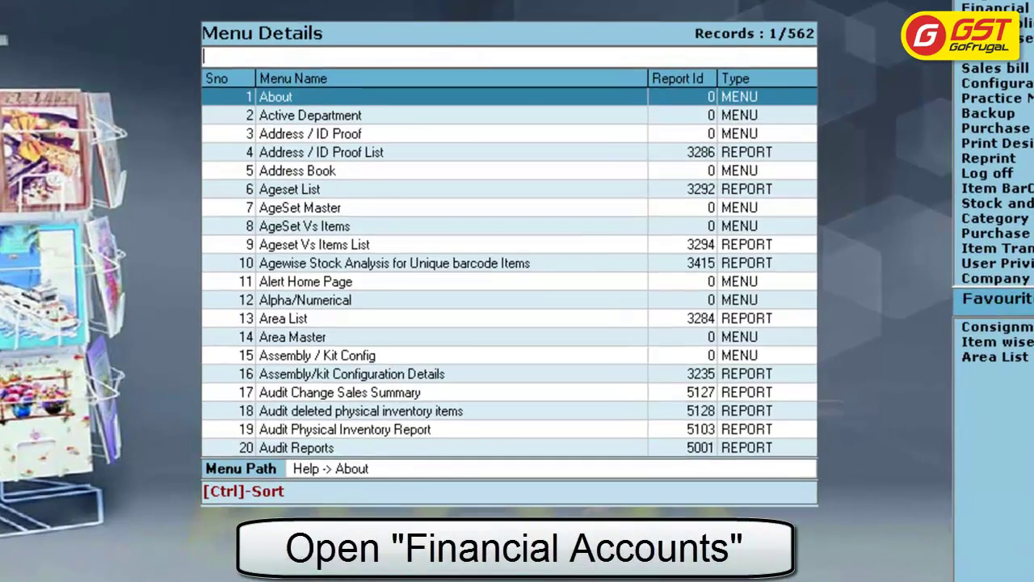
{"action": "type", "text": "fina"}
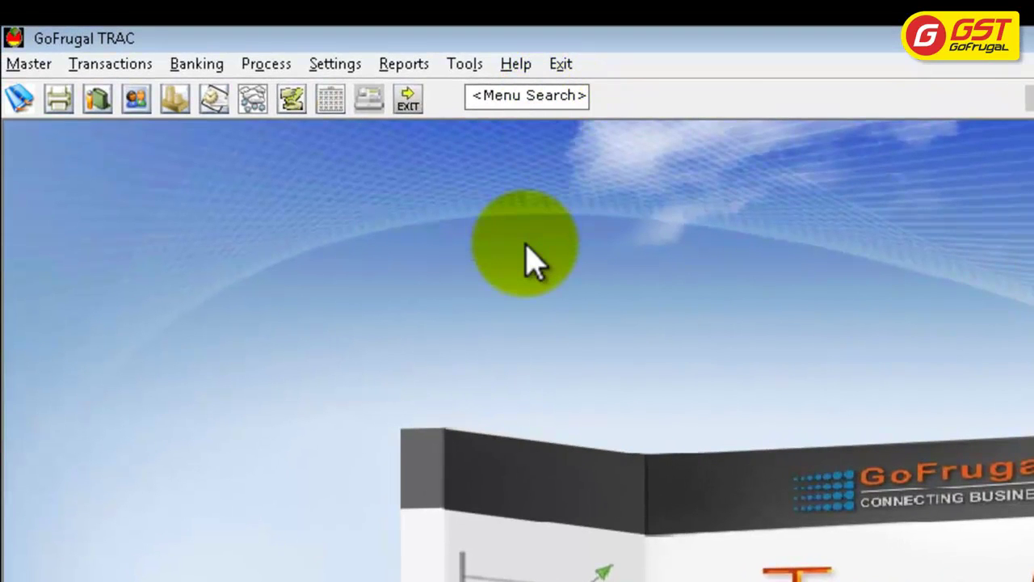
- Search TRAC menus for 'daybook' and open the DayBook report for 30-06-2017
{"action": "left_click", "coordinate": [534, 97]}
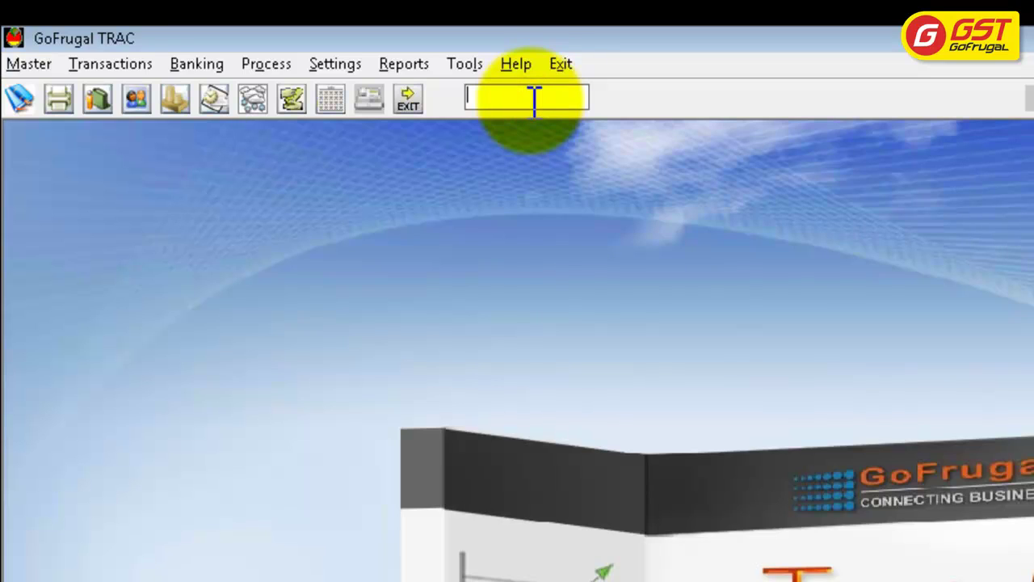
{"action": "type", "text": "daybook"}
{"action": "key", "text": "Return"}
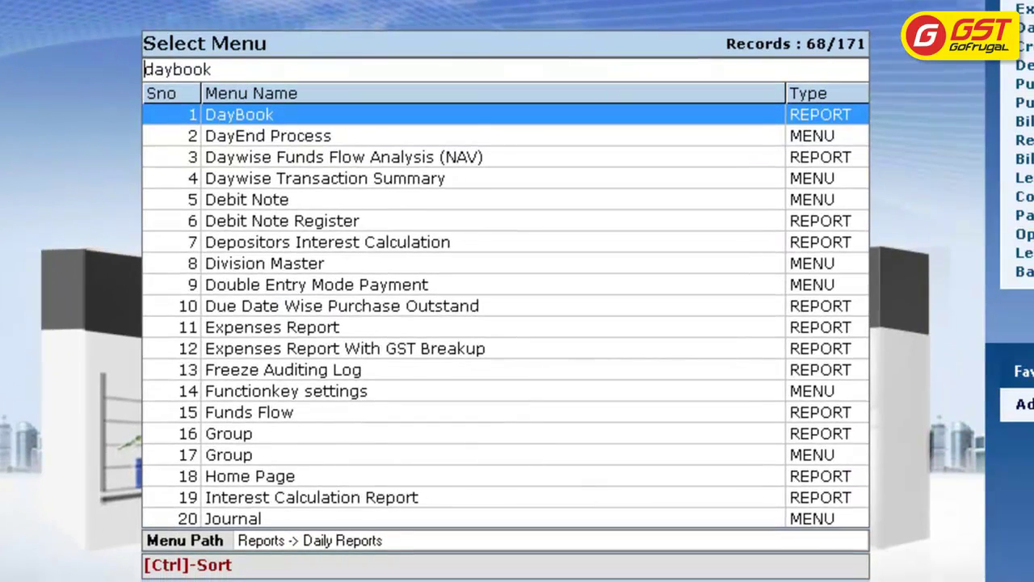
{"action": "key", "text": "Return"}
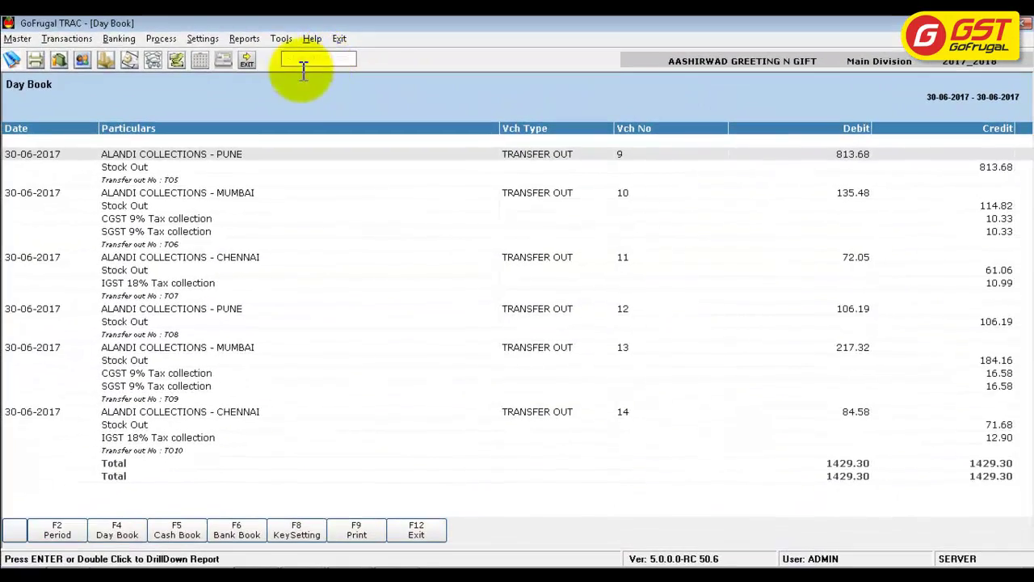
{"action": "left_click", "coordinate": [207, 314]}
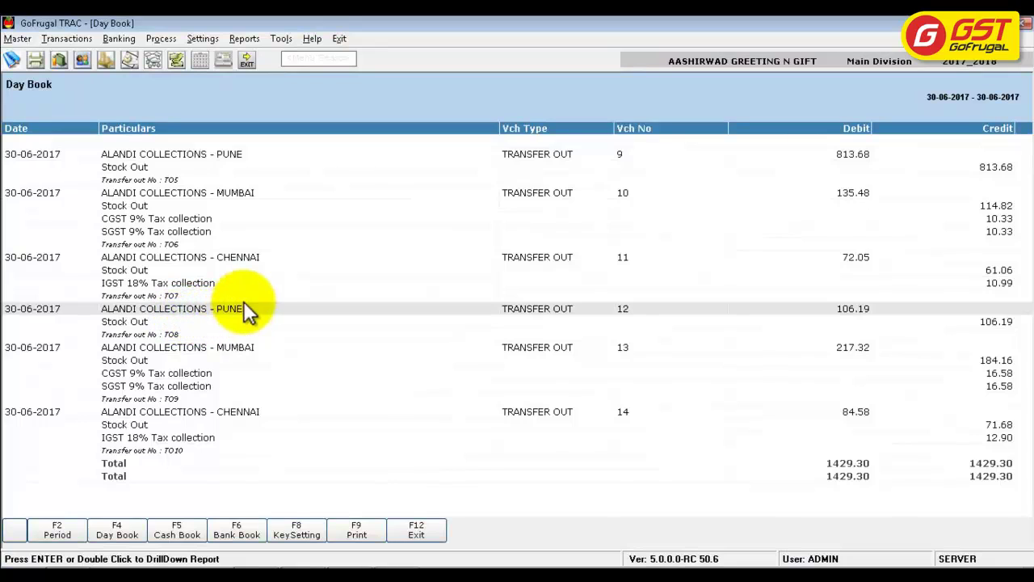
{"action": "left_click", "coordinate": [160, 324]}
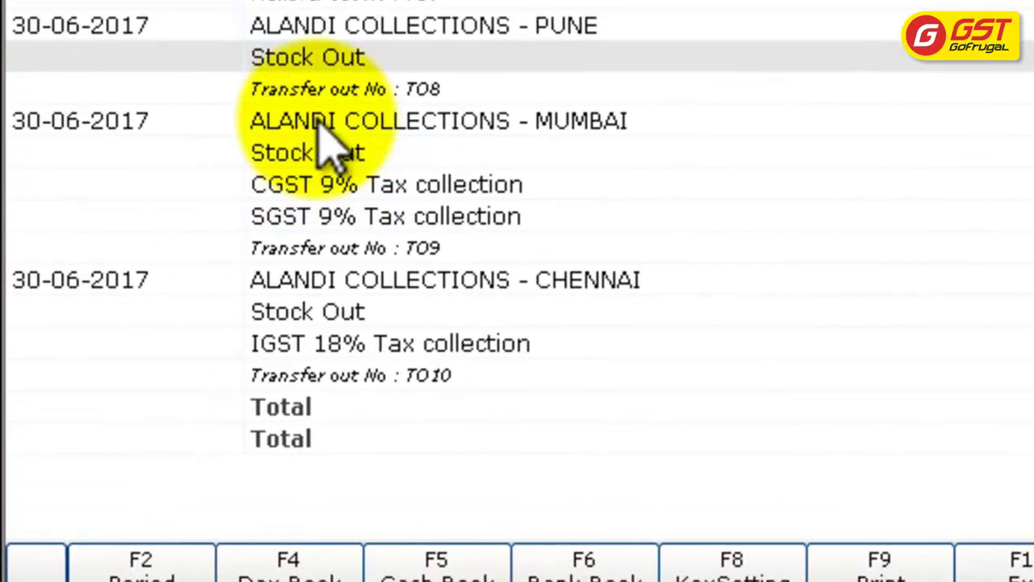
{"action": "left_click", "coordinate": [321, 121]}
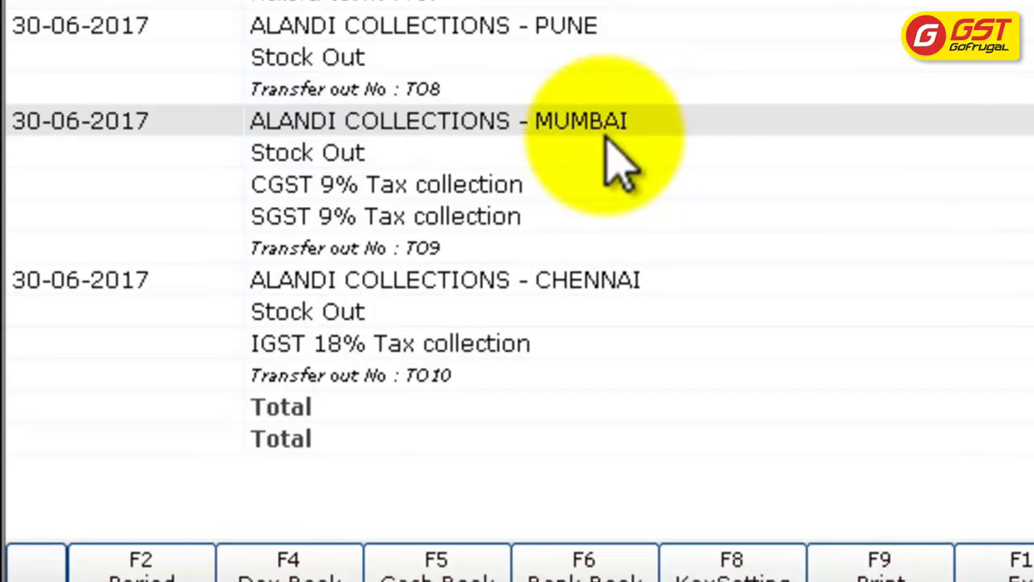
{"action": "left_click", "coordinate": [422, 185]}
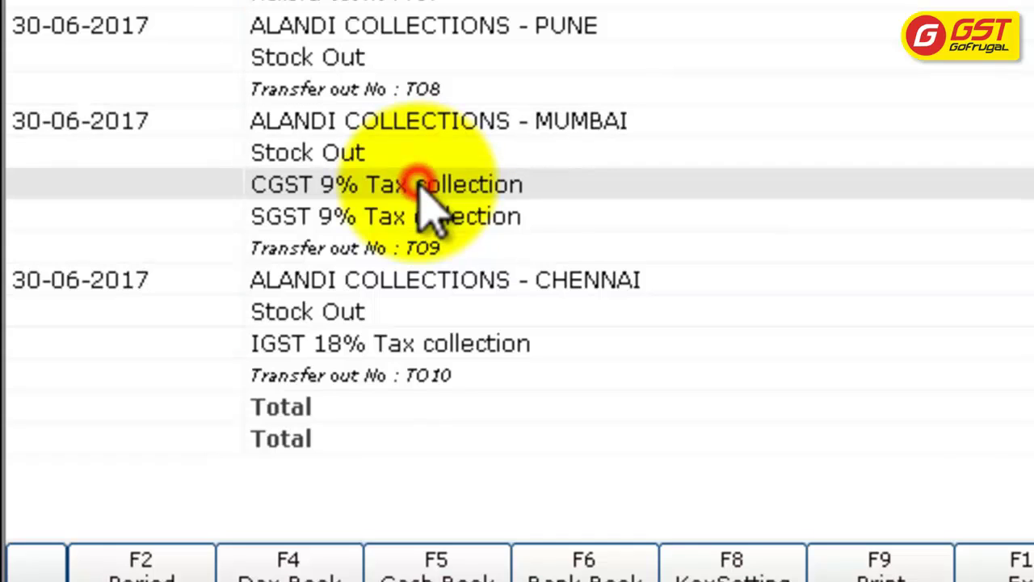
{"action": "left_click", "coordinate": [497, 214]}
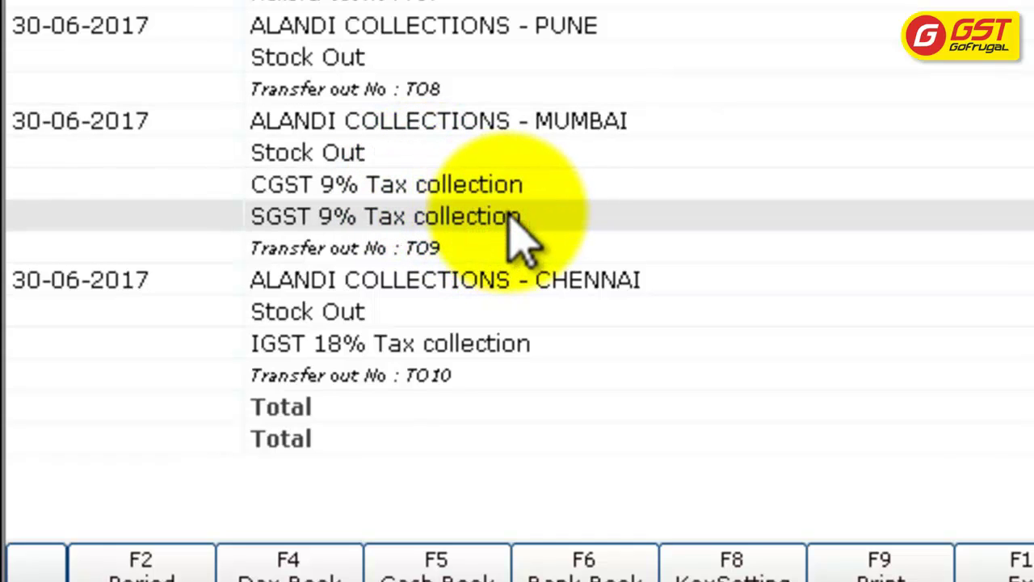
{"action": "left_click", "coordinate": [602, 280]}
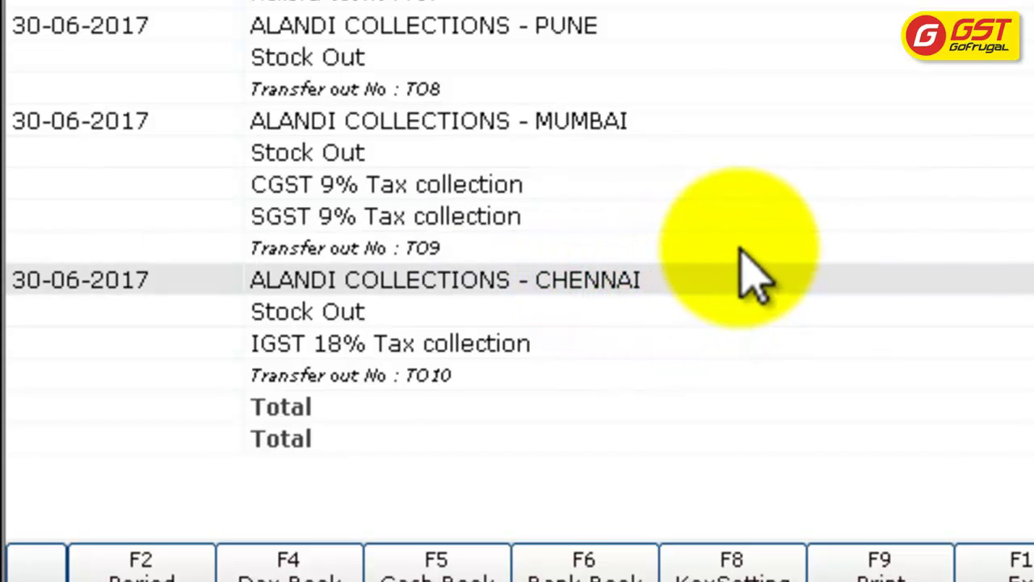
{"action": "left_click", "coordinate": [425, 350]}
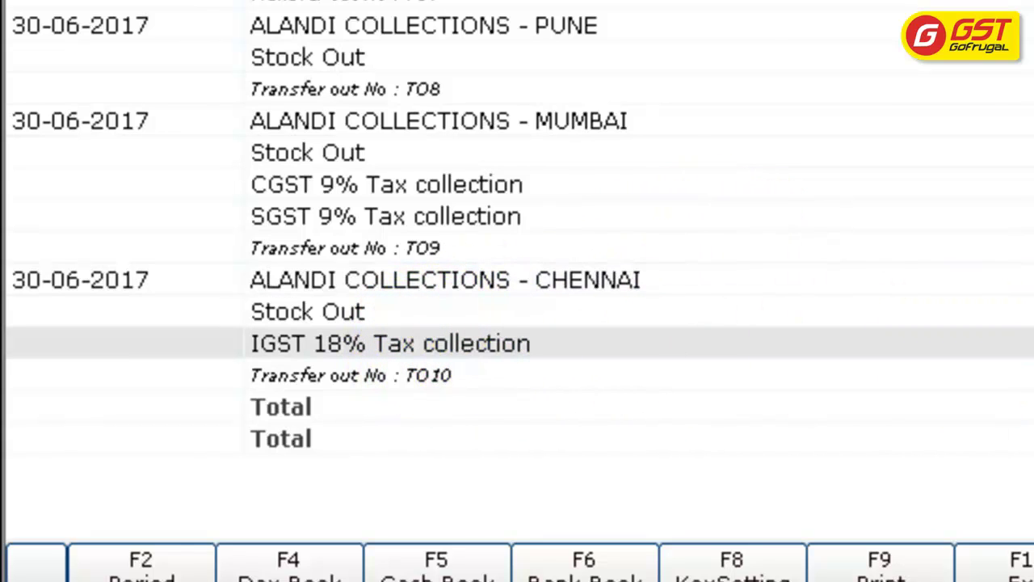